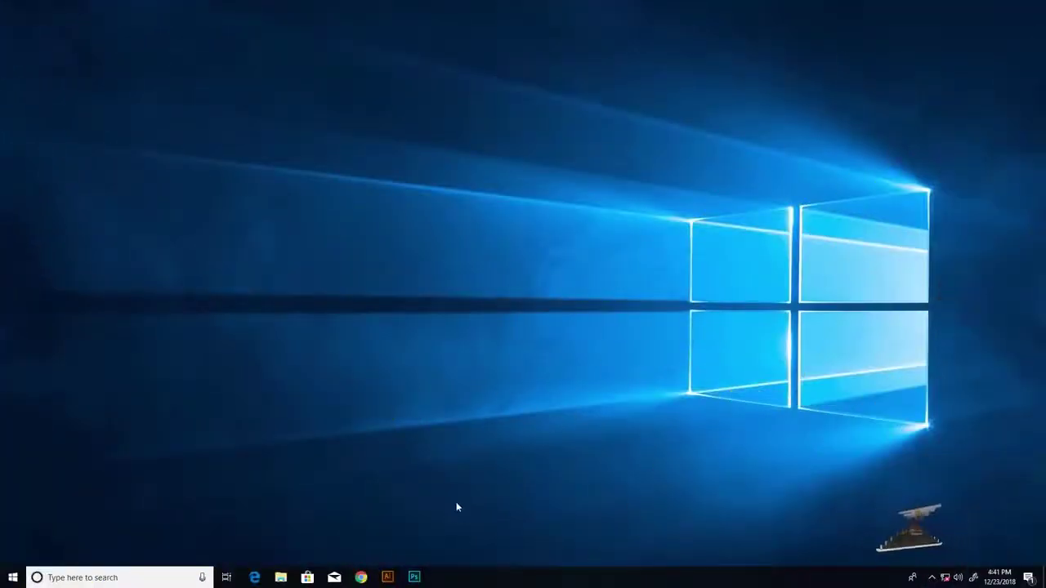
# Launch Photoshop from the taskbar and wait for the start screen with recent files
pyautogui.click(414, 578)
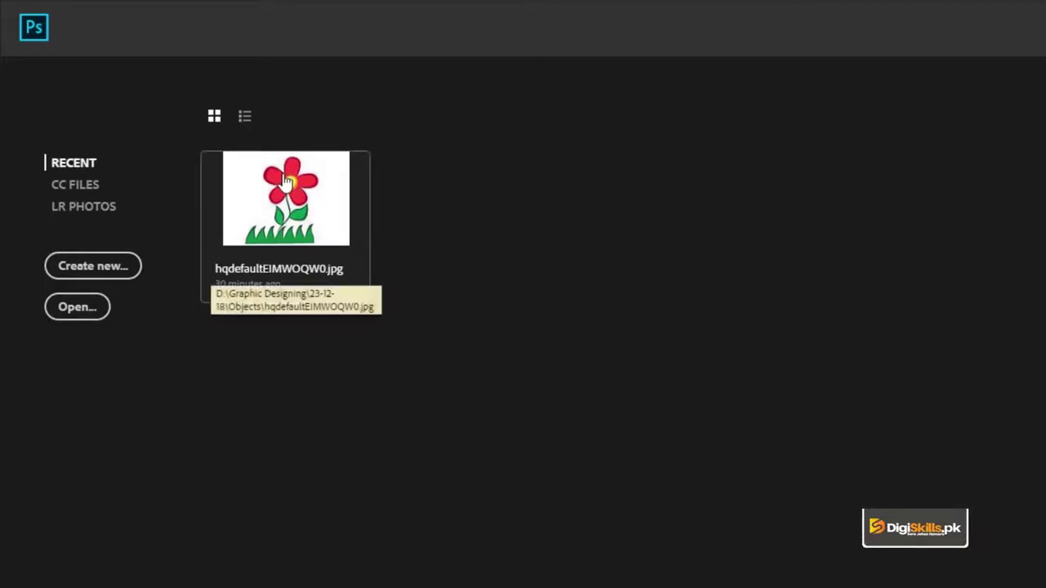
pyautogui.click(88, 269)
pyautogui.moveTo(751, 157)
pyautogui.mouseDown()
pyautogui.moveTo(766, 143)
pyautogui.moveTo(746, 151)
pyautogui.mouseUp()
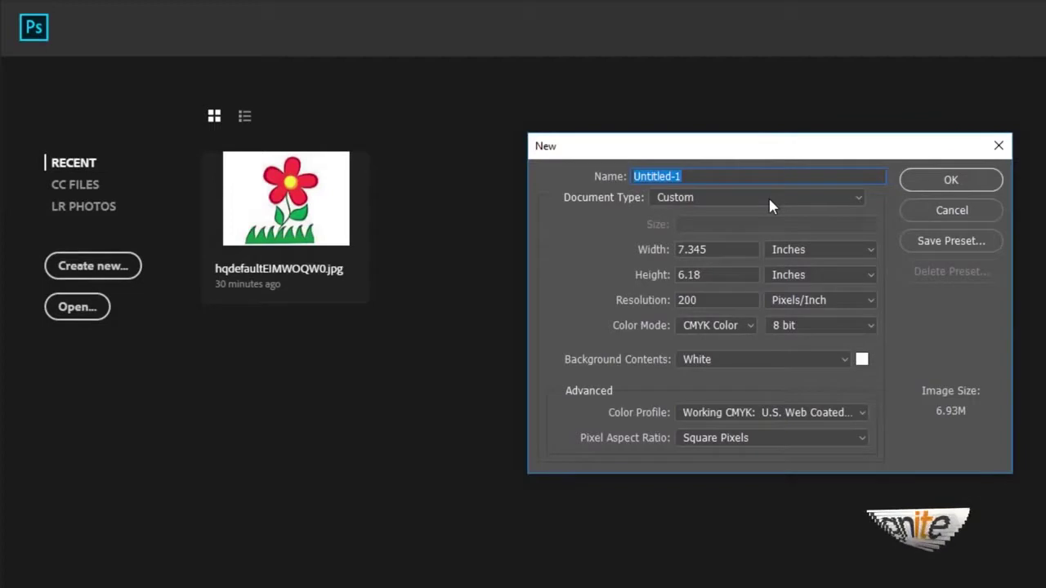
pyautogui.click(754, 175)
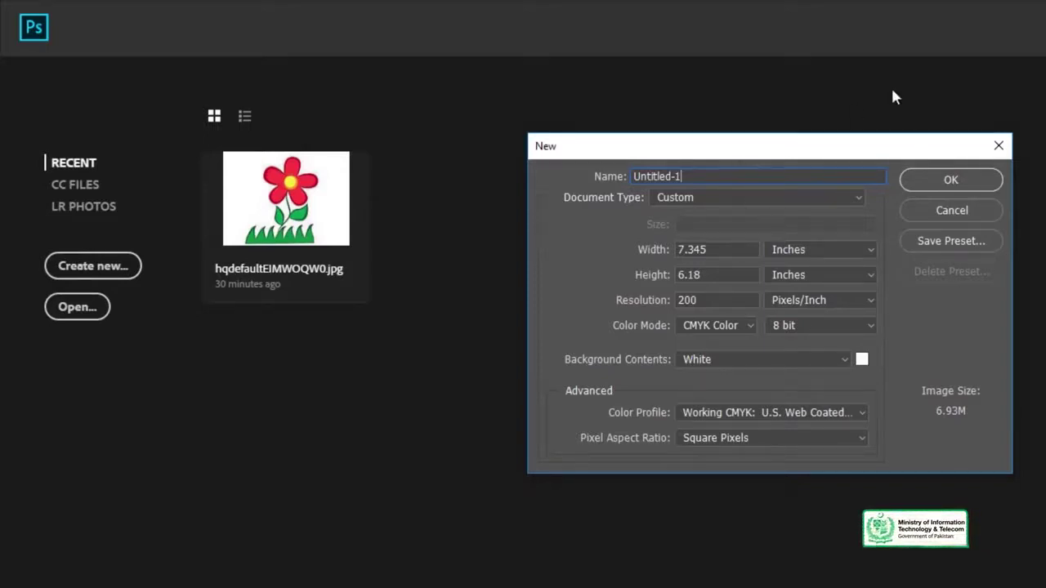
pyautogui.click(935, 210)
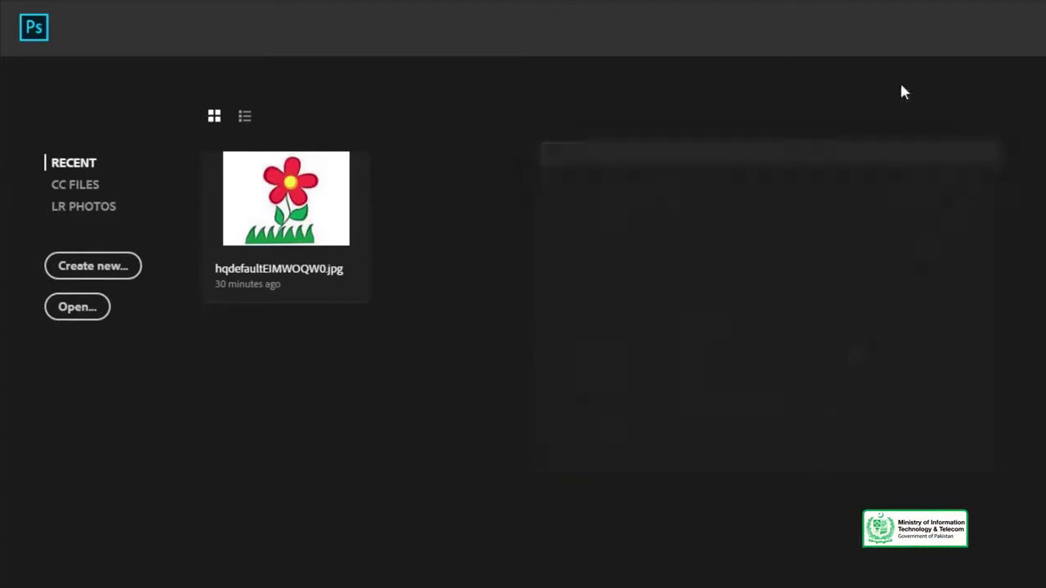
# Browse Lecture 69 and Untitled-1 in the Open dialog, cancel, then start a new document
pyautogui.click(83, 316)
pyautogui.click(723, 150)
pyautogui.click(779, 140)
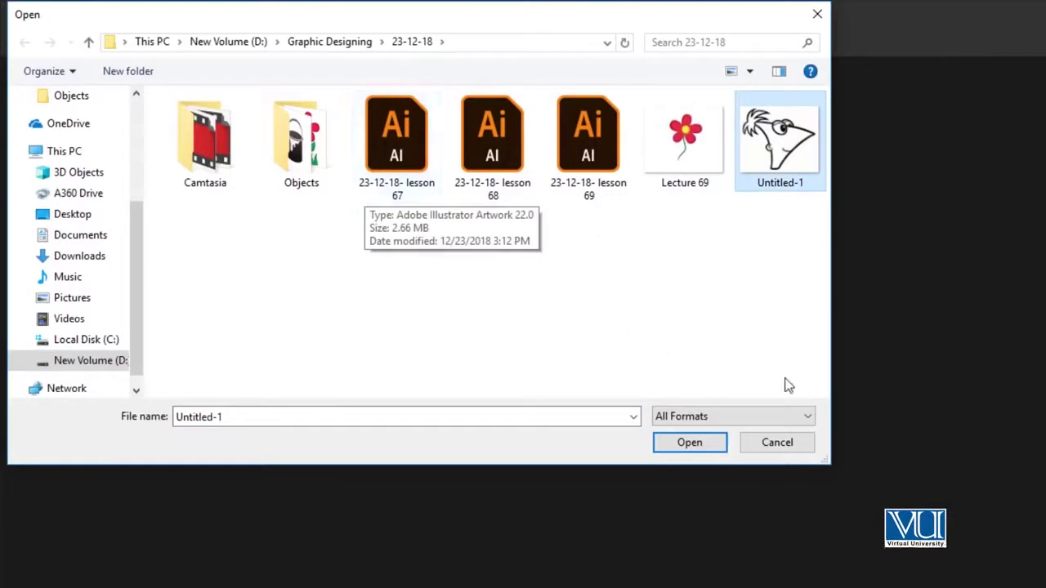
pyautogui.click(790, 444)
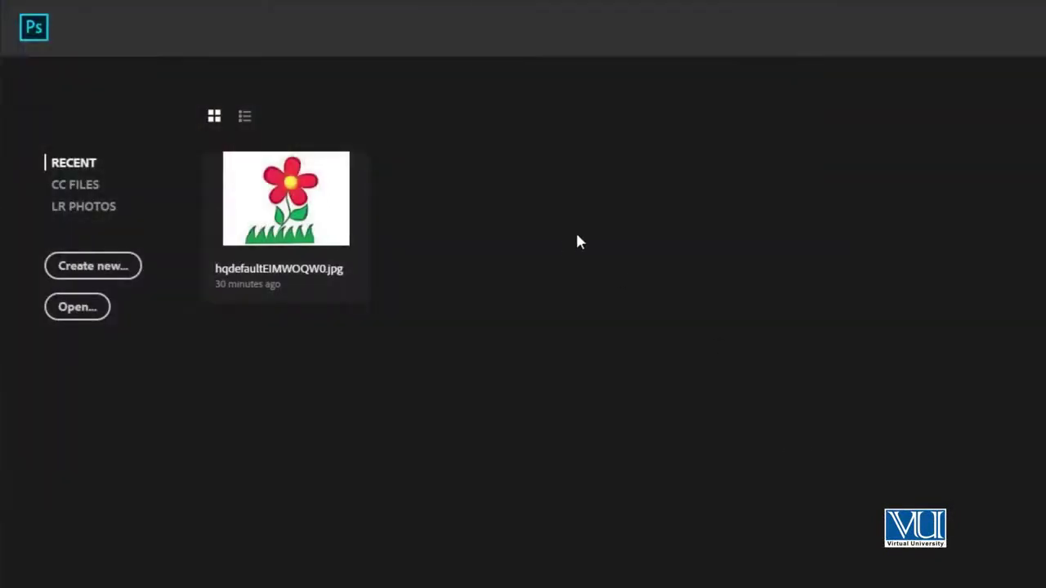
pyautogui.click(102, 271)
# Confirm the New dialog to create the blank white CMYK/8 Untitled-1 document
pyautogui.click(925, 189)
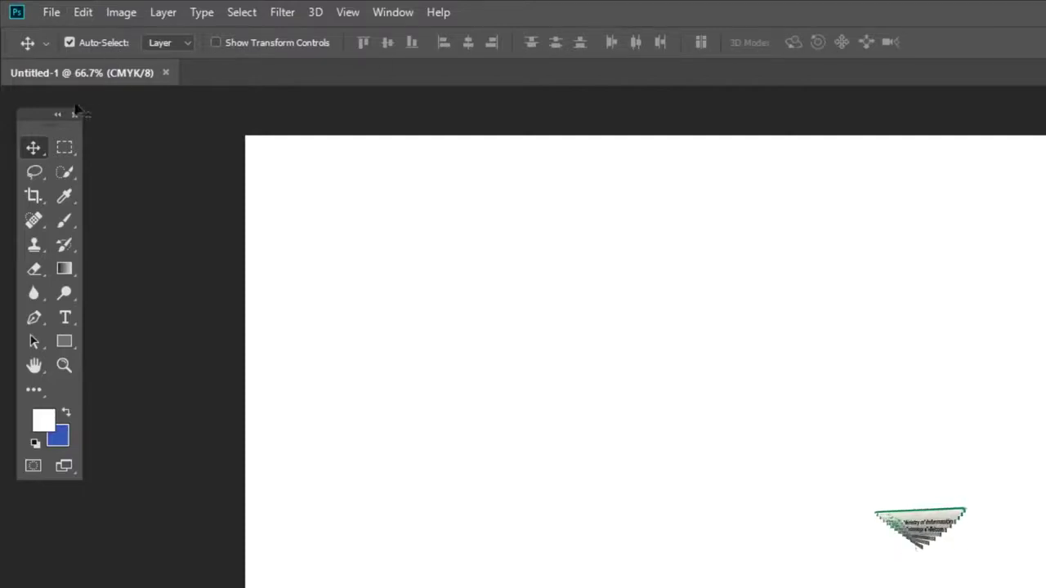
# Nudge the floating Tools panel down slightly and show the File menu commands
pyautogui.moveTo(36, 112)
pyautogui.mouseDown()
pyautogui.moveTo(53, 143)
pyautogui.moveTo(44, 145)
pyautogui.mouseUp()
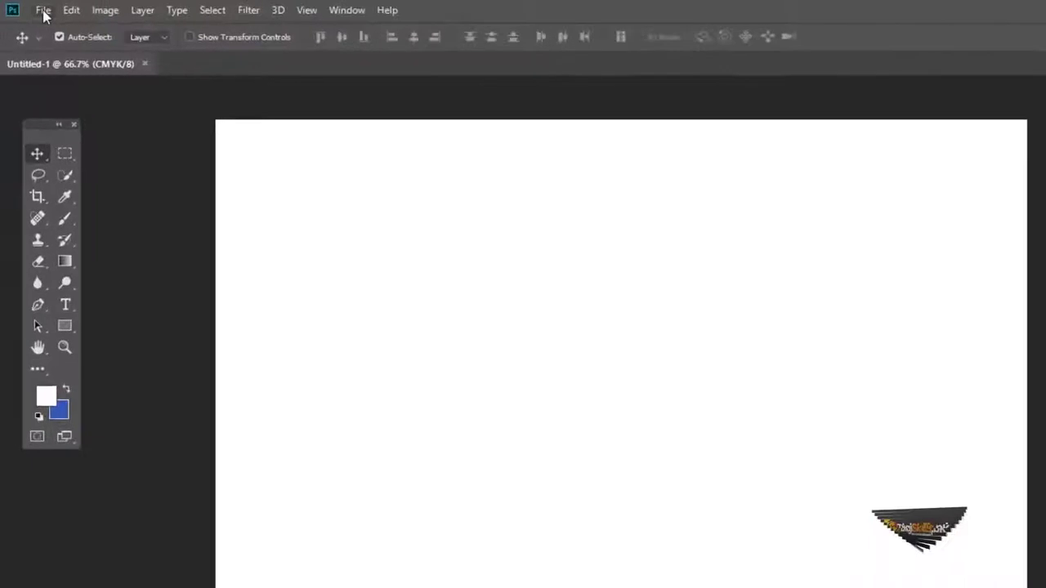
pyautogui.click(29, 8)
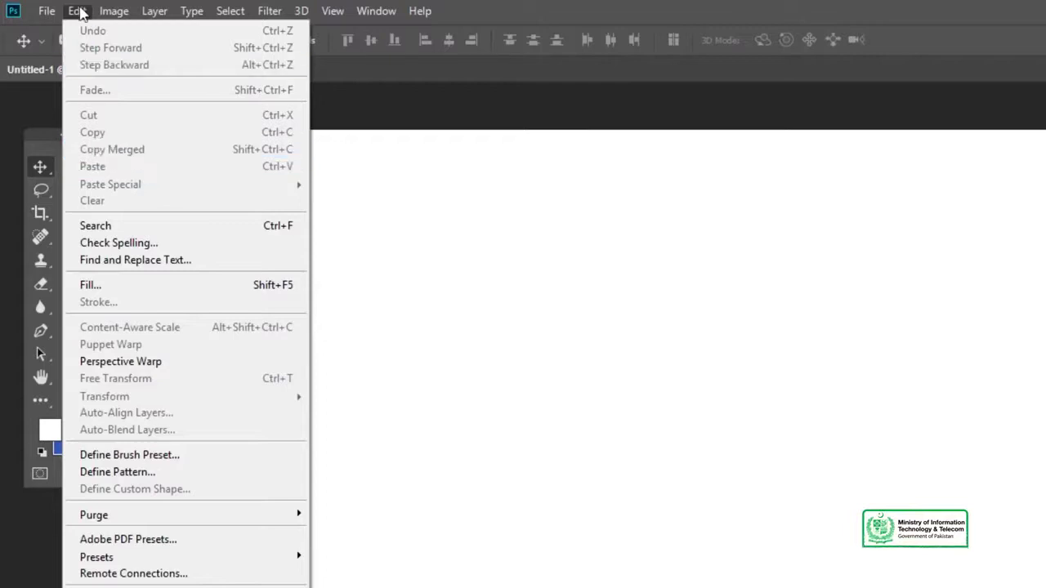
# Look over the Edit menu, dismiss it with Esc, and show the Image menu
pyautogui.click(81, 16)
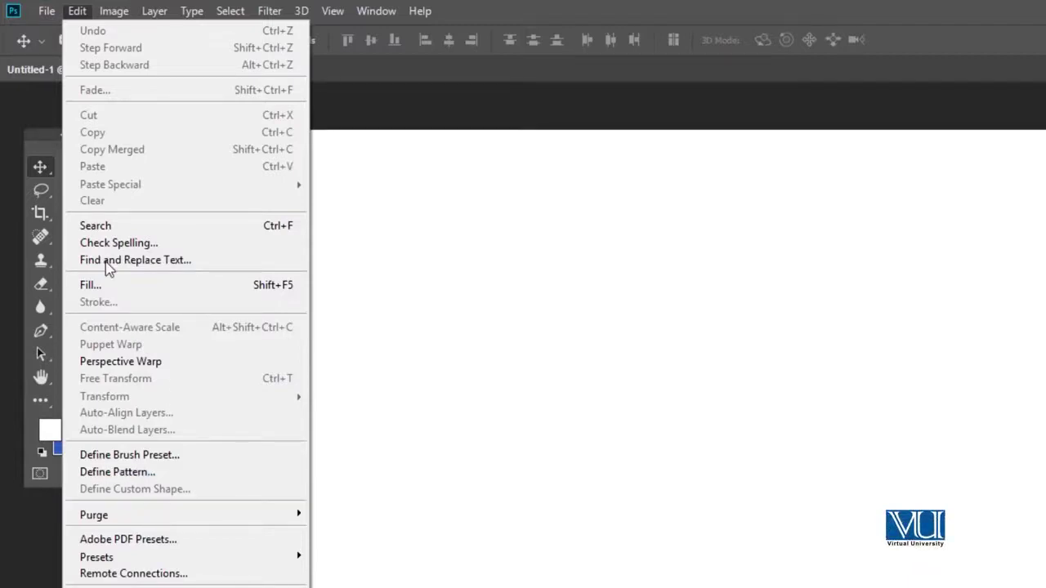
pyautogui.press('Escape')
pyautogui.click(115, 11)
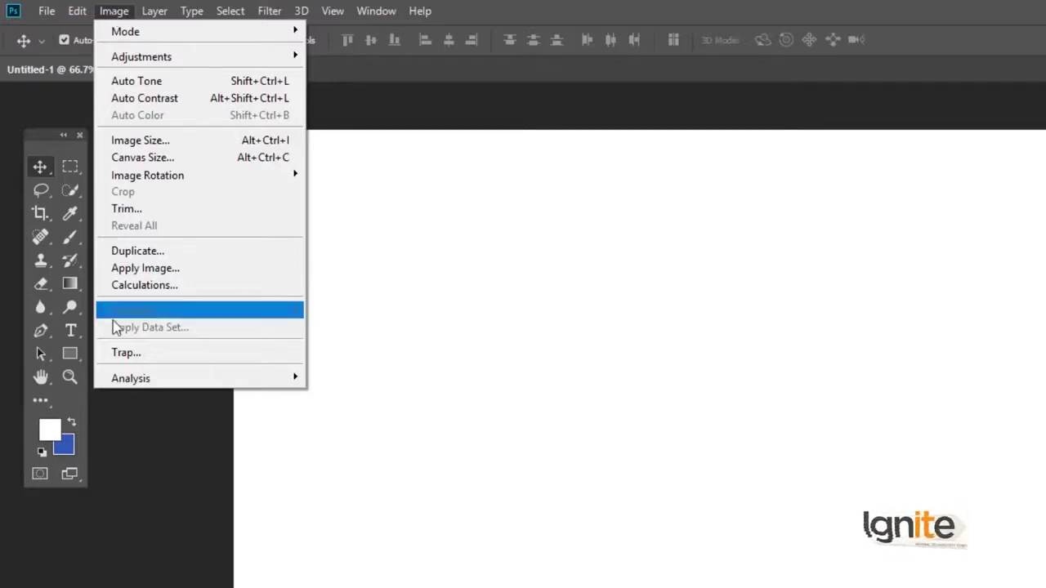
# Close the Image menu, then look over and close the Layer menu
pyautogui.click(108, 17)
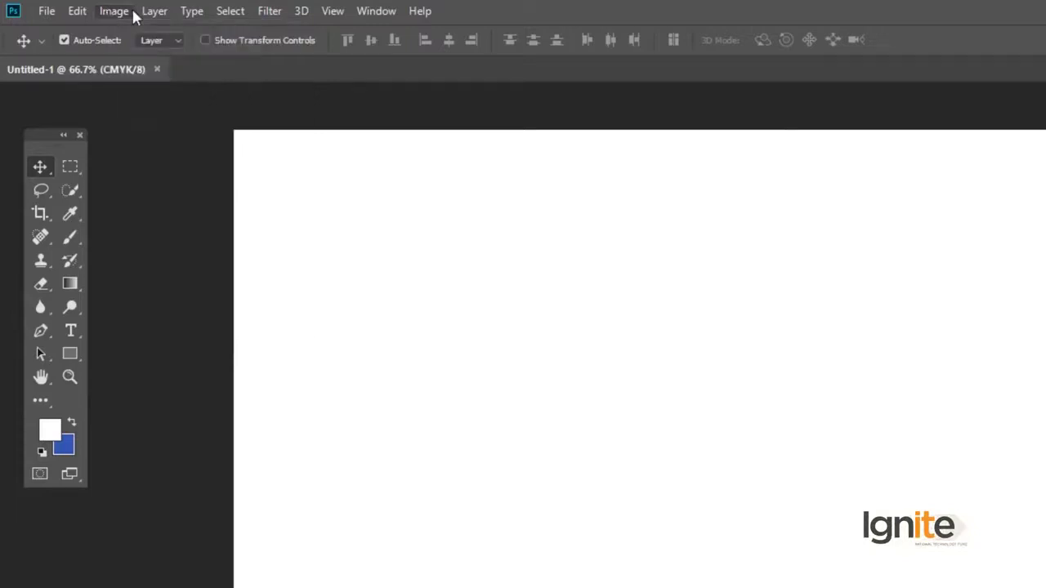
pyautogui.click(153, 16)
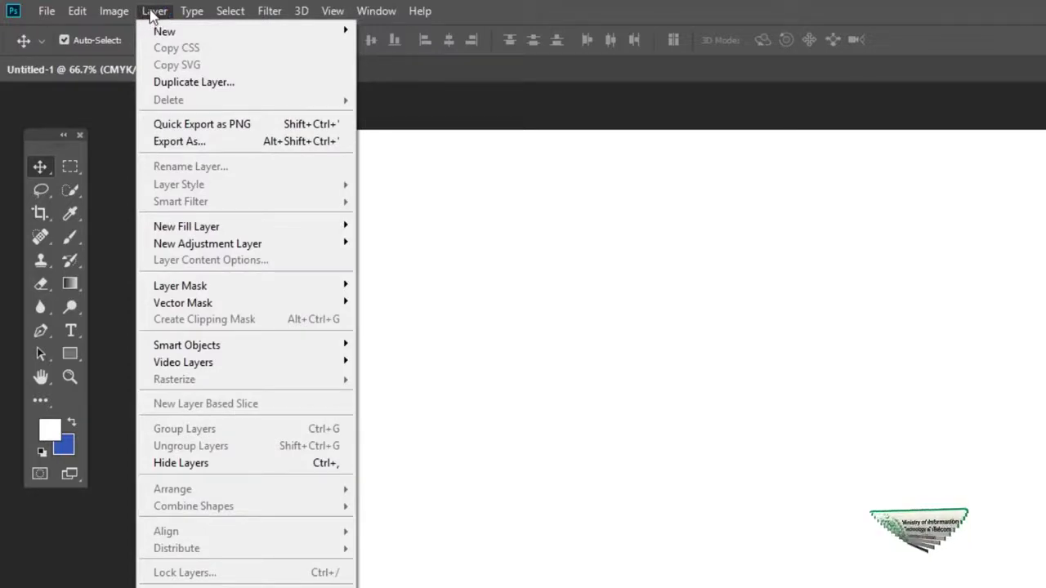
pyautogui.click(150, 13)
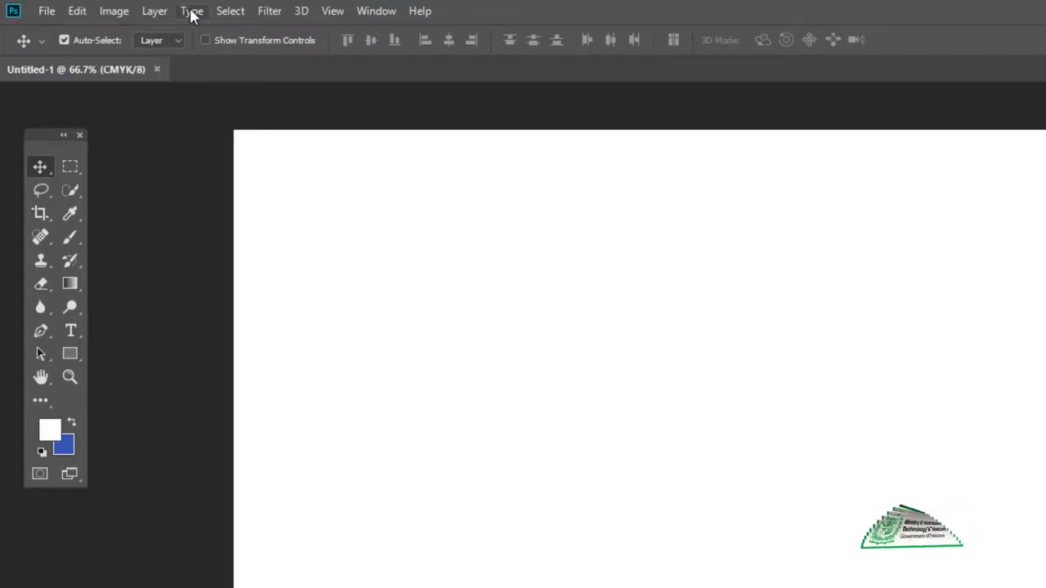
# Browse the Type, Select and Filter menus in turn, ending with the View menu open
pyautogui.click(193, 13)
pyautogui.click(193, 11)
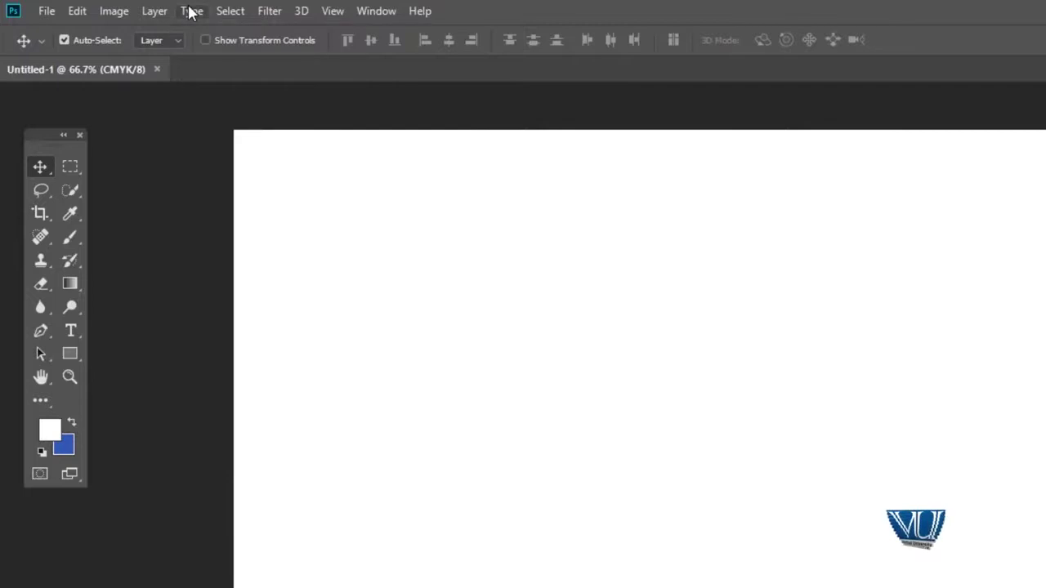
pyautogui.click(193, 12)
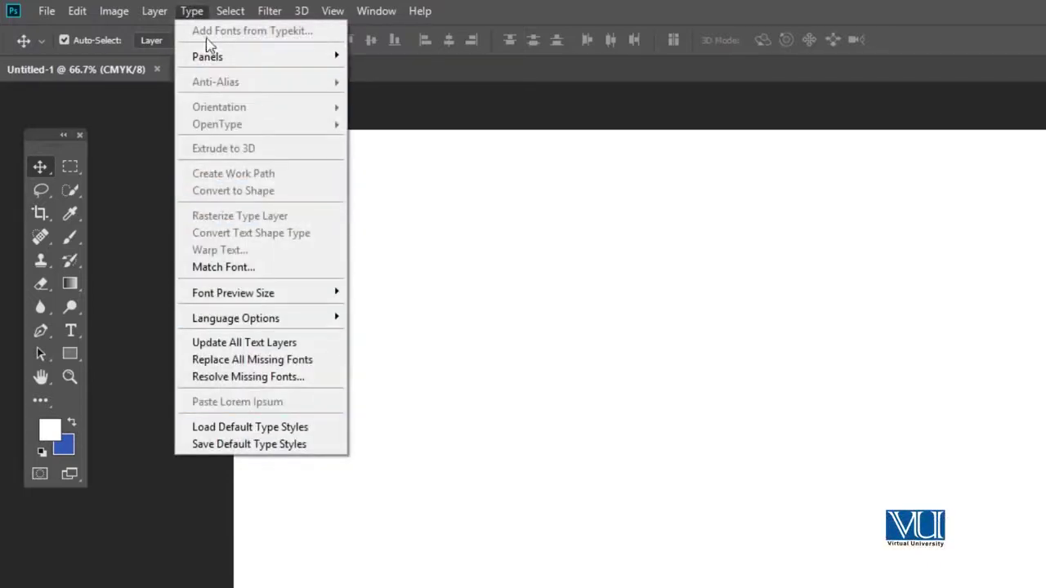
pyautogui.click(204, 14)
pyautogui.click(231, 14)
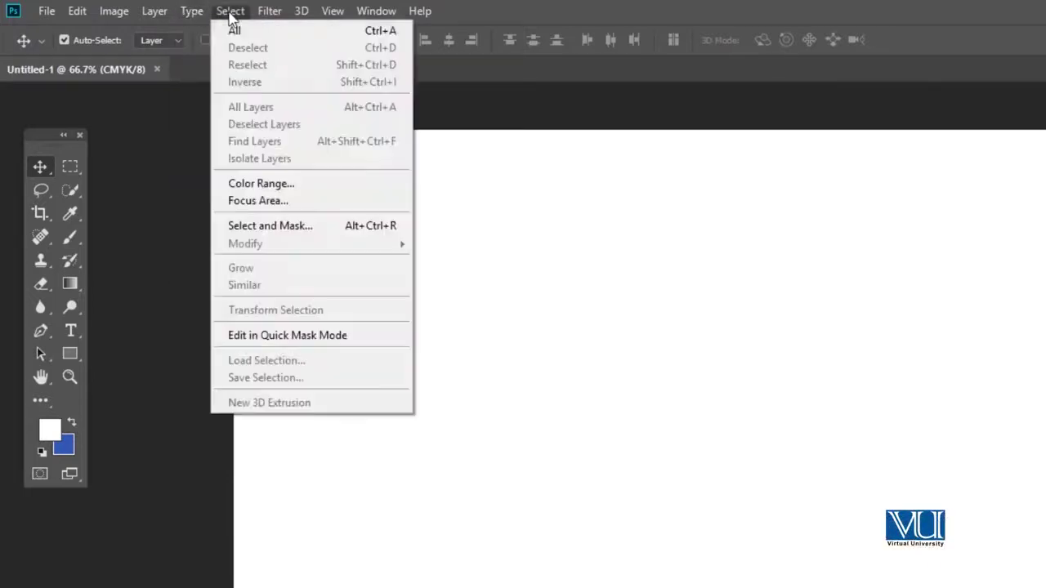
pyautogui.click(230, 14)
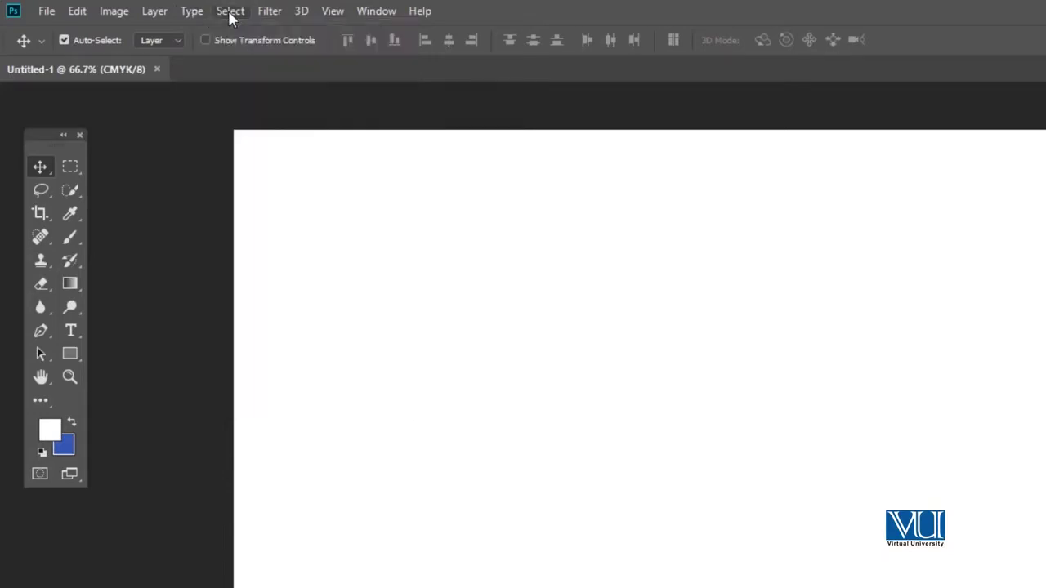
pyautogui.click(270, 14)
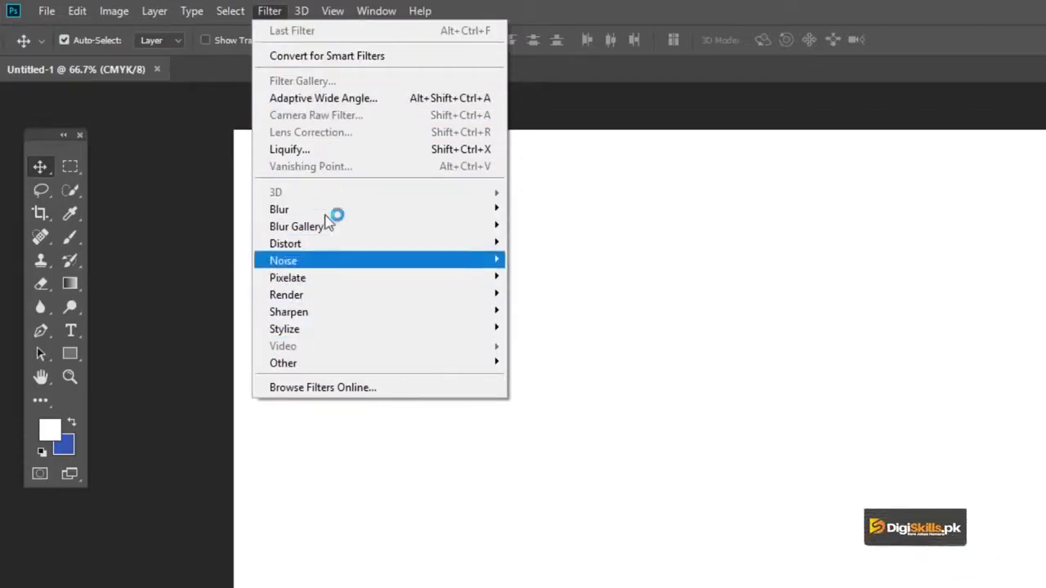
pyautogui.click(269, 11)
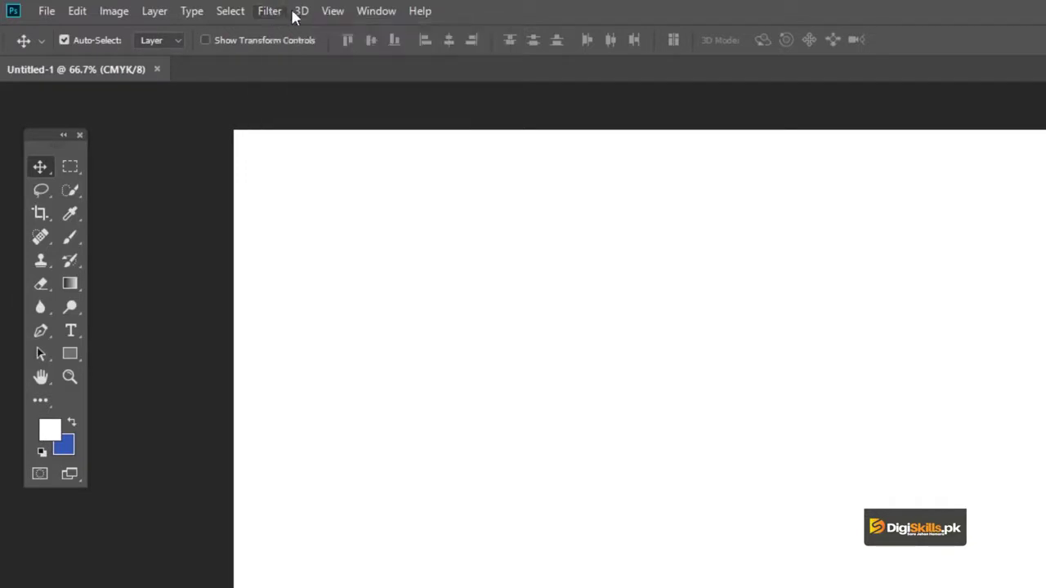
pyautogui.click(332, 12)
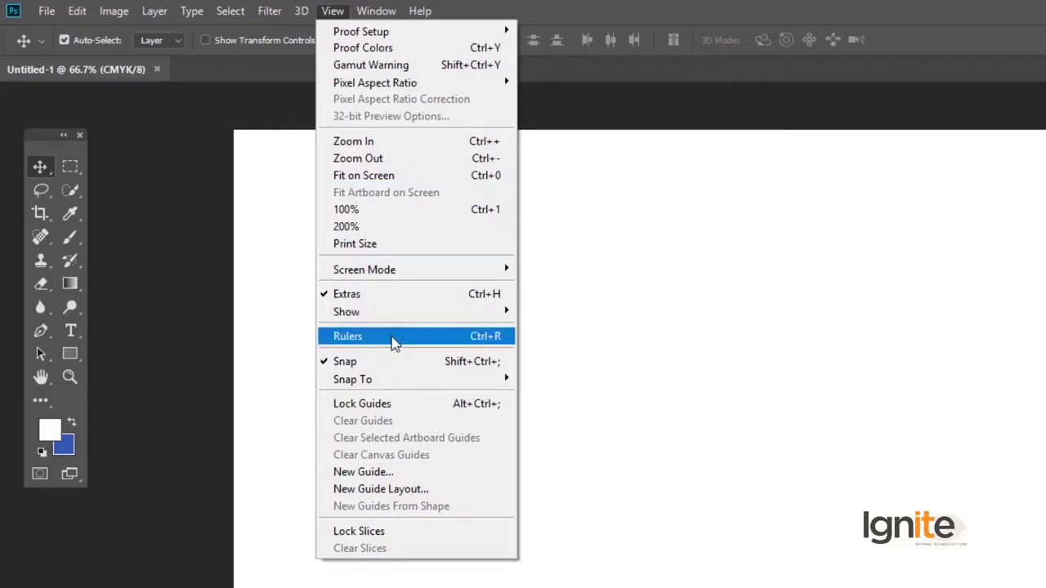
# Close the View menu, browse the Window menu, and nudge the Tools panel up
pyautogui.click(334, 11)
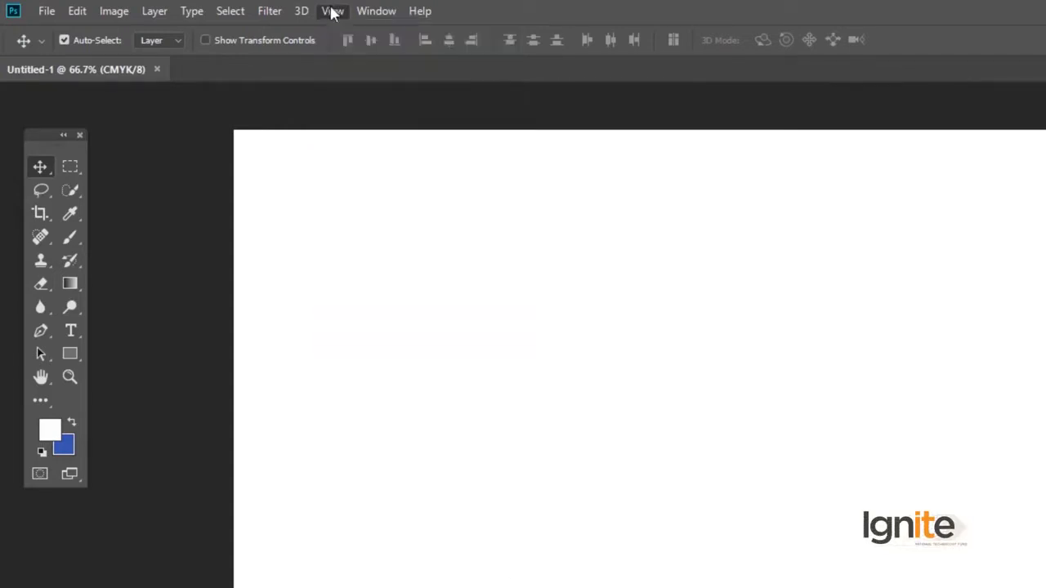
pyautogui.click(366, 12)
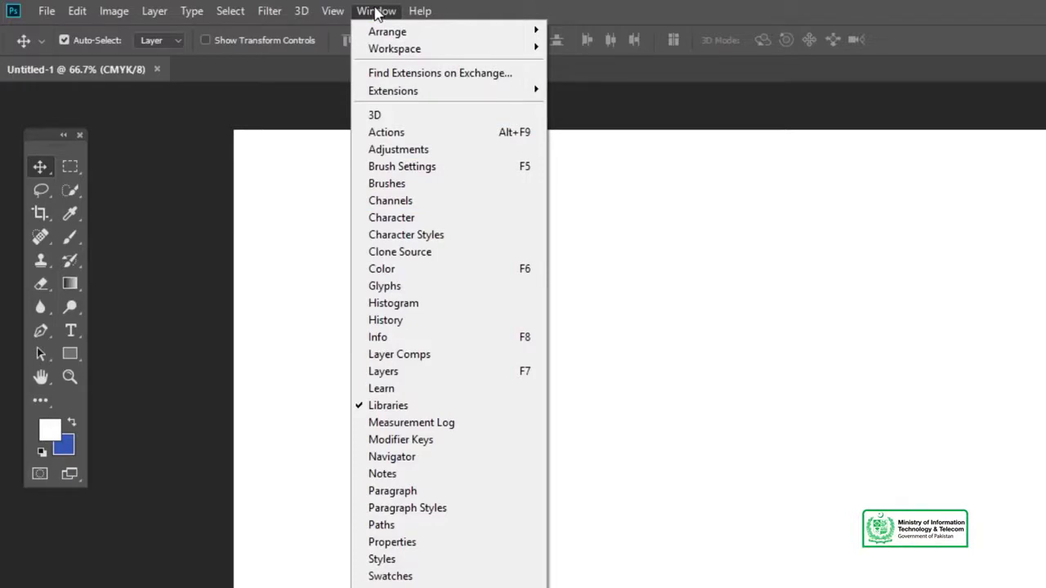
pyautogui.click(377, 11)
pyautogui.moveTo(67, 131); pyautogui.dragTo(65, 117)
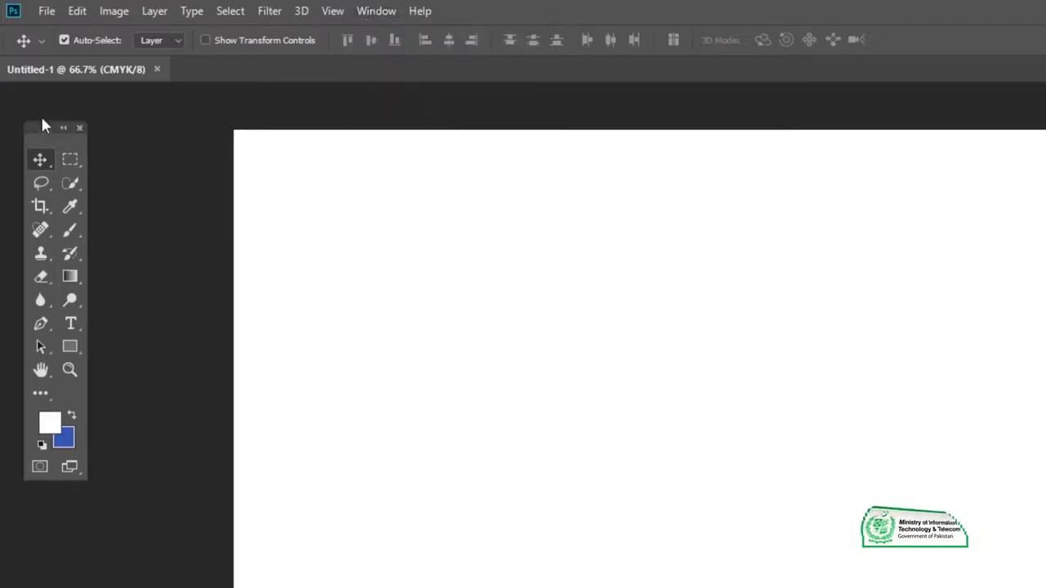
# Cycle through marquee, quick selection, crop, eyedropper, healing, clone stamp and history brush, ending on Lasso Tool
pyautogui.click(65, 155)
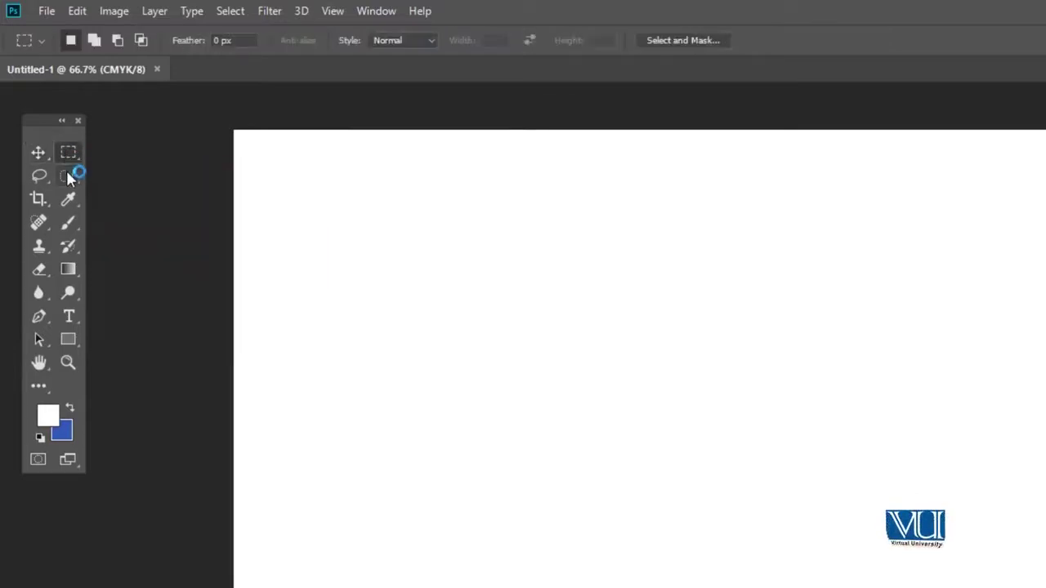
pyautogui.click(69, 177)
pyautogui.press('c')
pyautogui.click(68, 200)
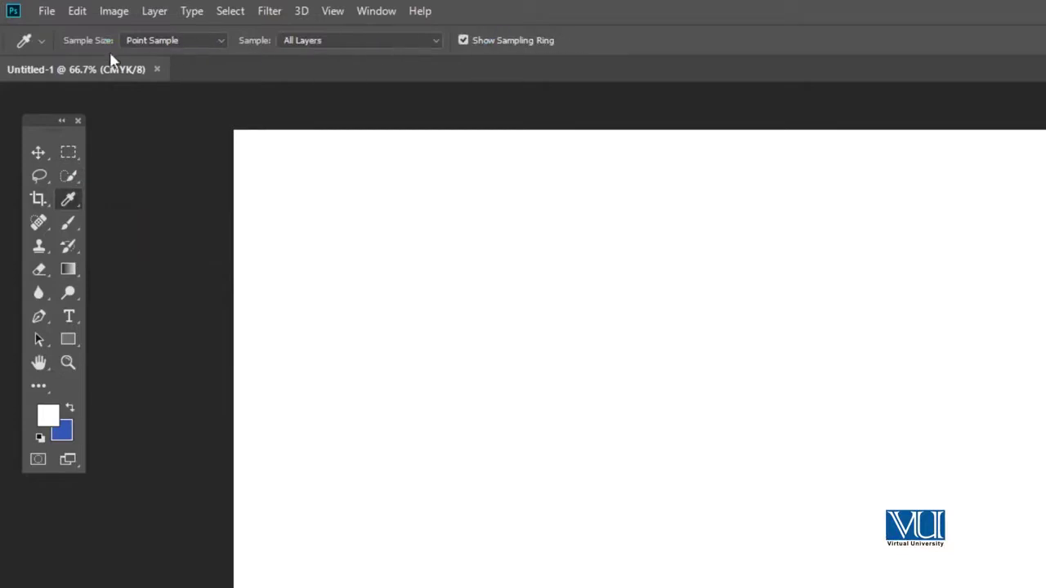
pyautogui.click(38, 222)
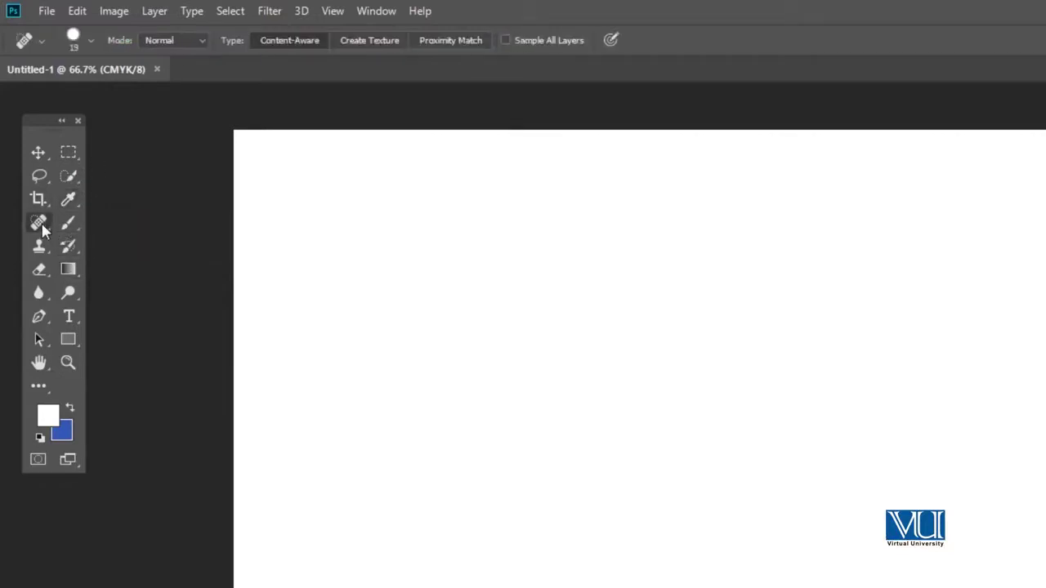
pyautogui.click(39, 246)
pyautogui.click(68, 245)
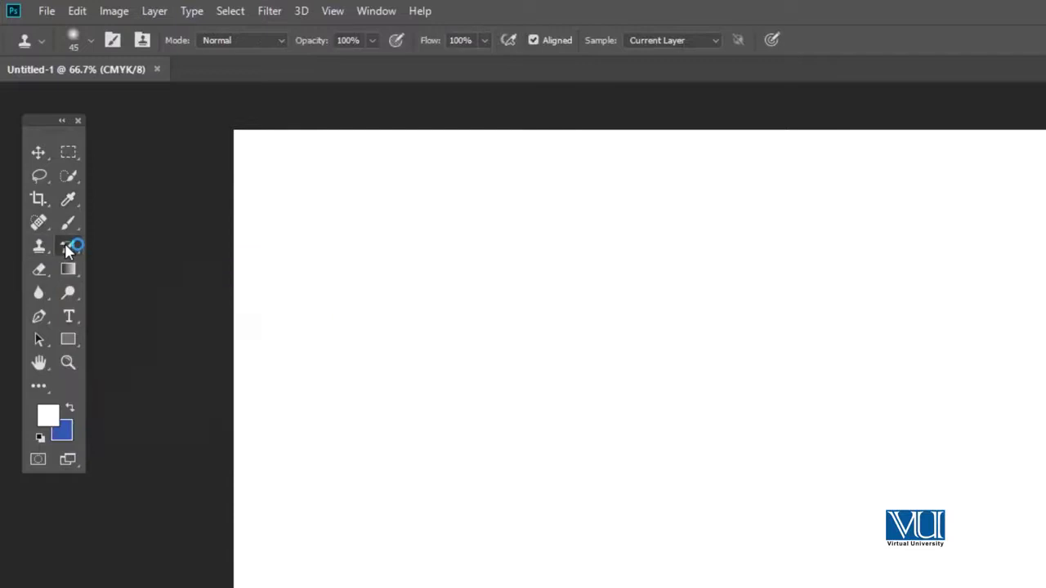
pyautogui.click(39, 175)
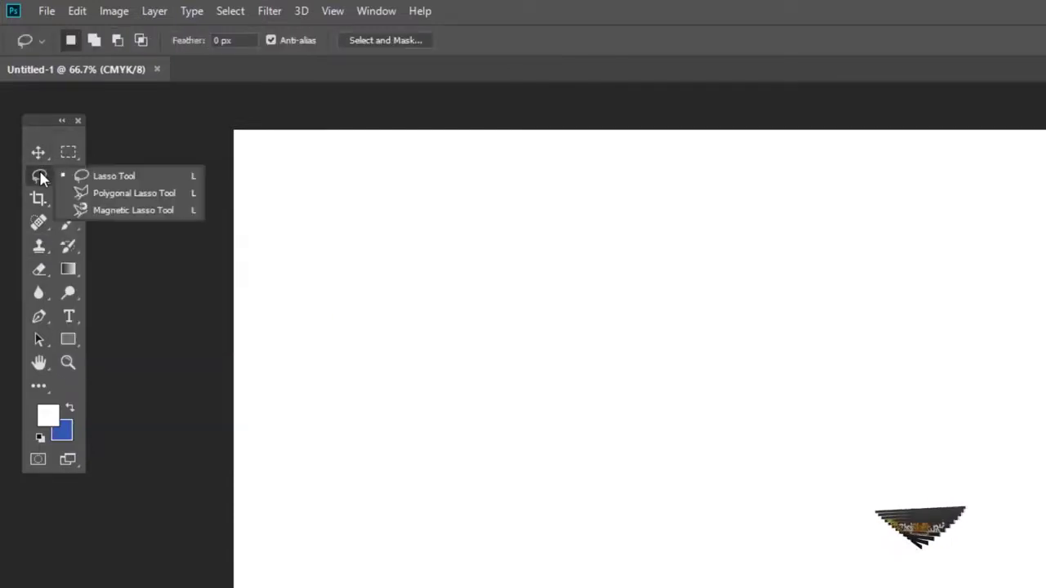
pyautogui.click(90, 176)
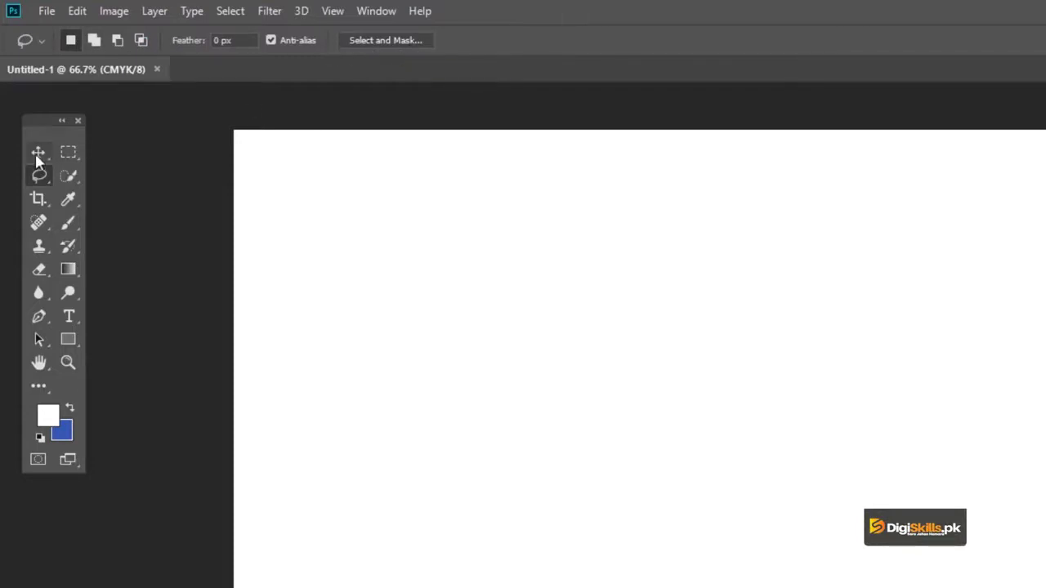
# Drag the Tools panel around beside the canvas, then activate the Move tool with V
pyautogui.moveTo(28, 117); pyautogui.dragTo(41, 138)
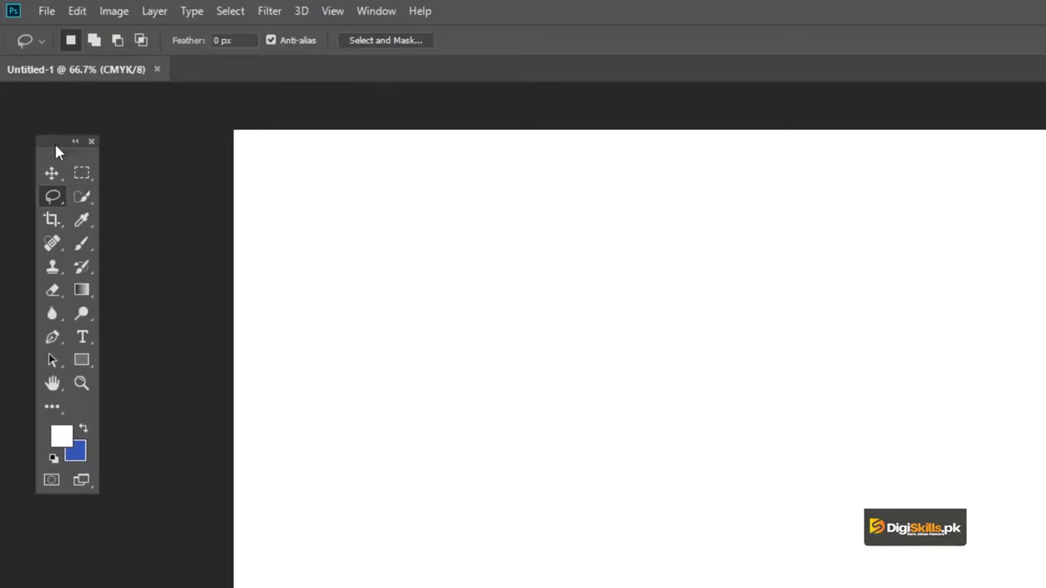
pyautogui.moveTo(51, 139); pyautogui.dragTo(41, 134)
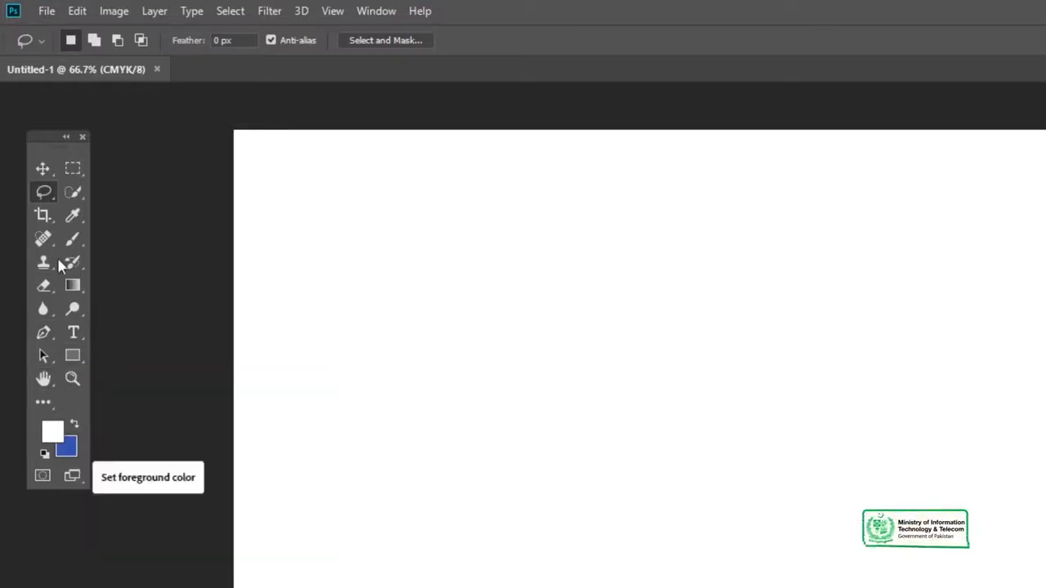
pyautogui.moveTo(45, 132)
pyautogui.mouseDown()
pyautogui.moveTo(75, 153)
pyautogui.moveTo(66, 158)
pyautogui.mouseUp()
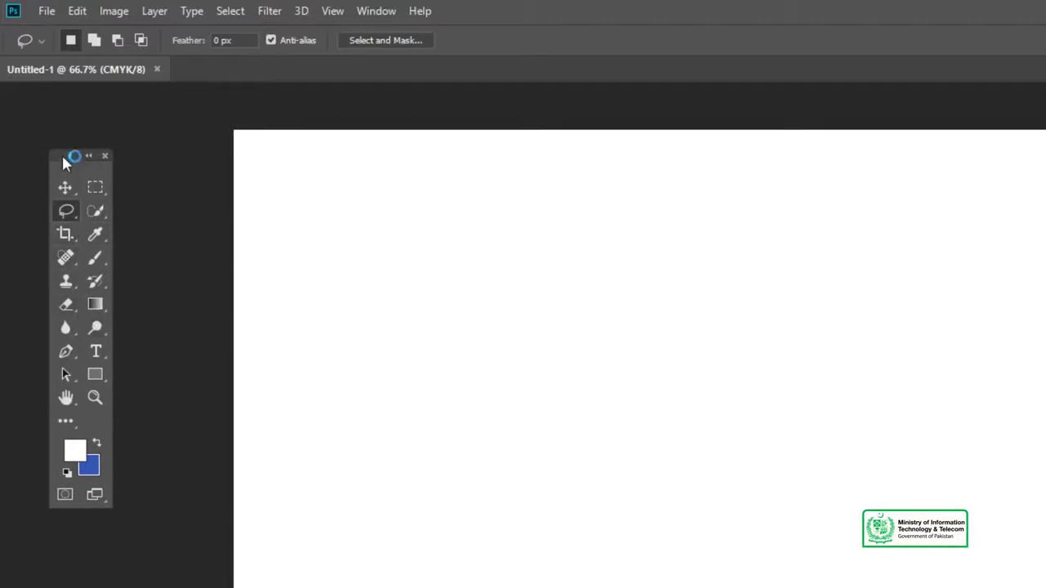
pyautogui.moveTo(63, 158); pyautogui.dragTo(35, 129)
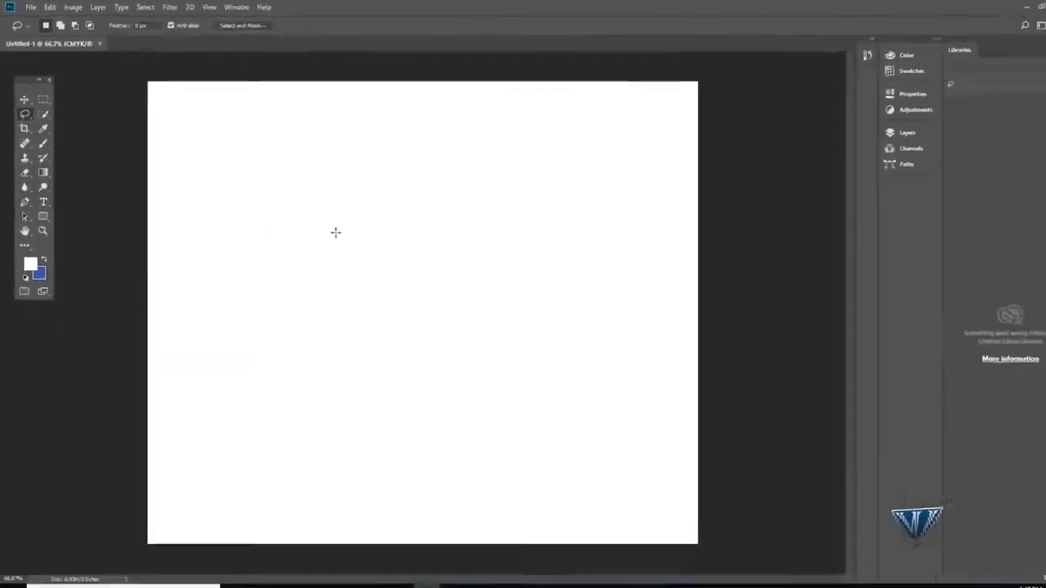
pyautogui.press('v')
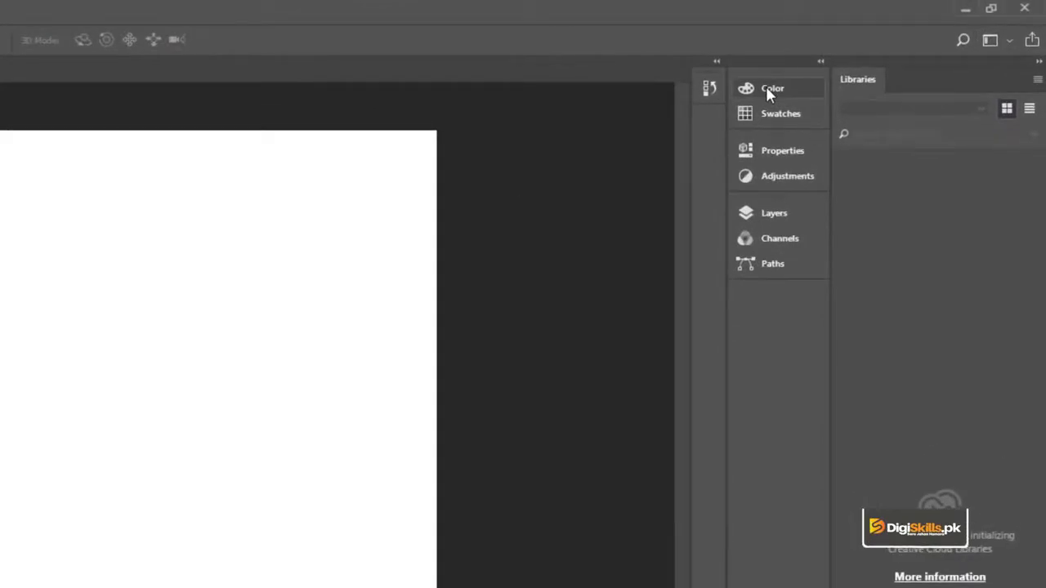
pyautogui.click(766, 90)
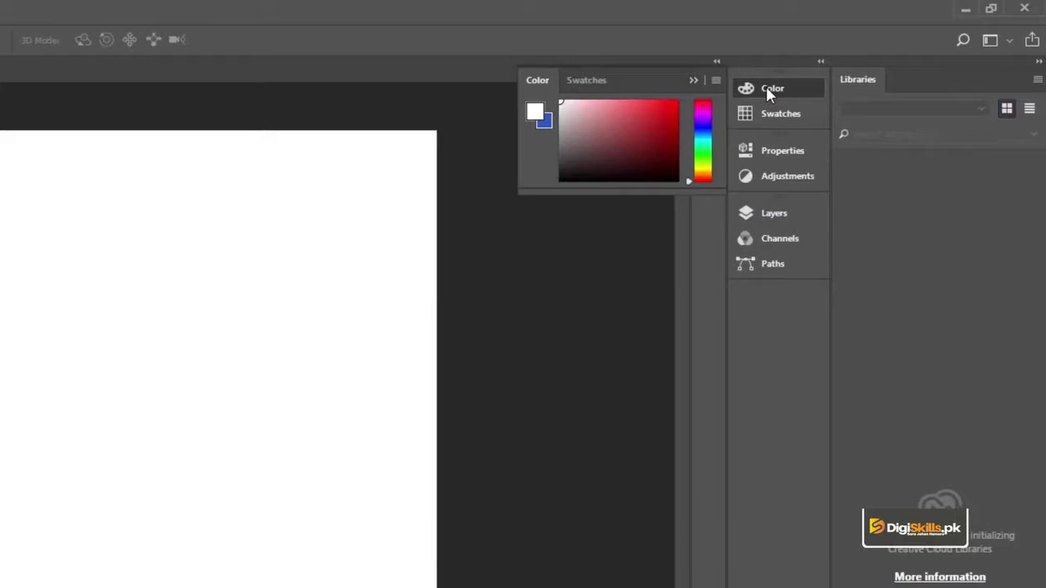
pyautogui.click(780, 90)
pyautogui.click(785, 111)
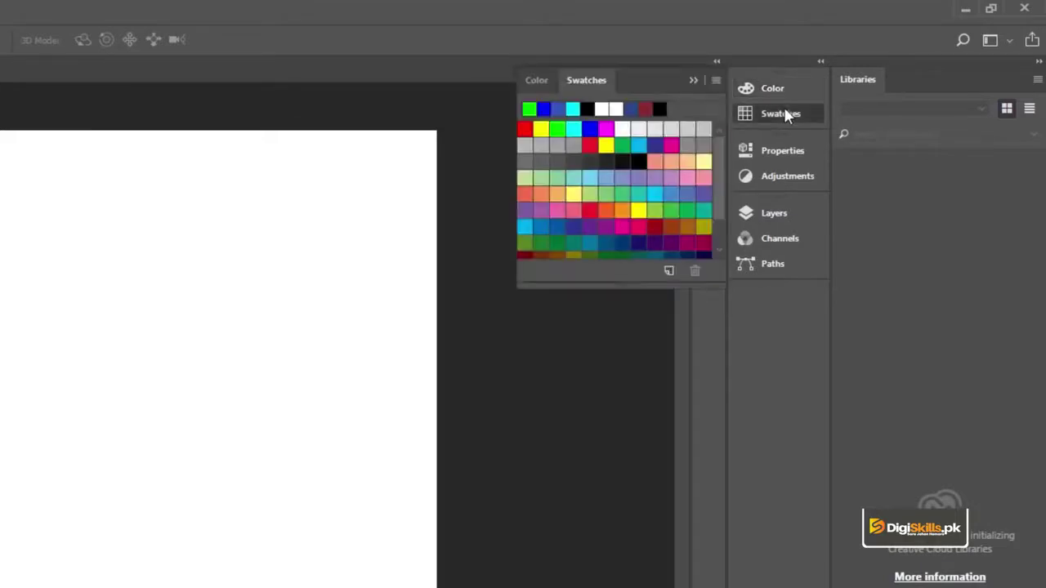
pyautogui.click(777, 148)
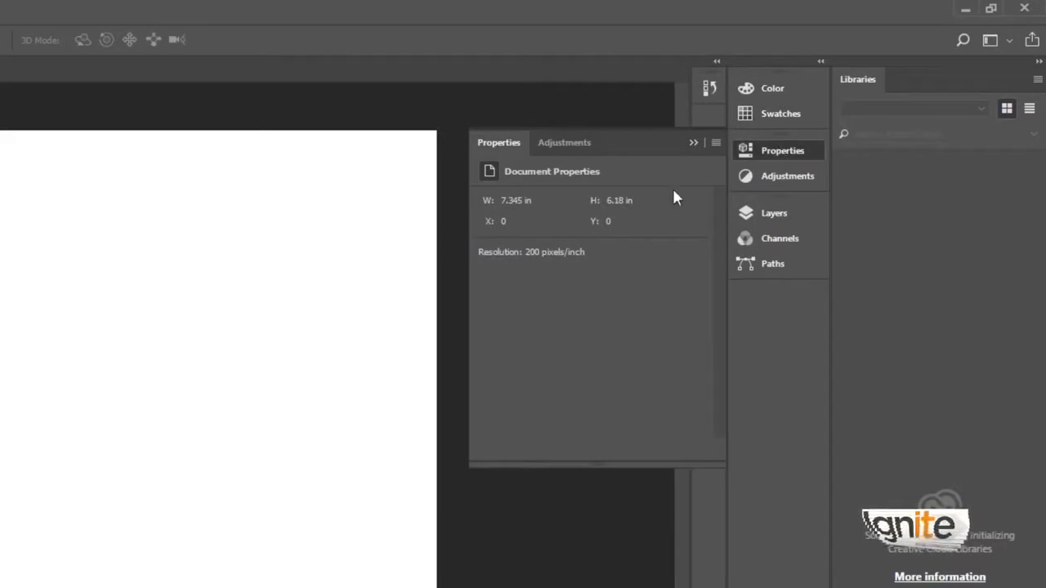
pyautogui.click(759, 151)
pyautogui.click(768, 180)
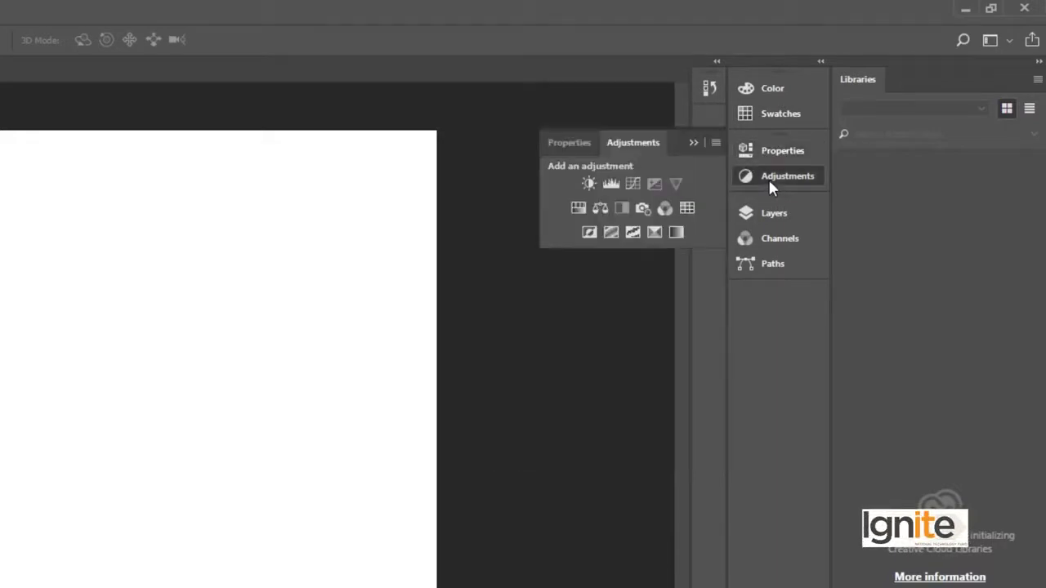
pyautogui.click(768, 179)
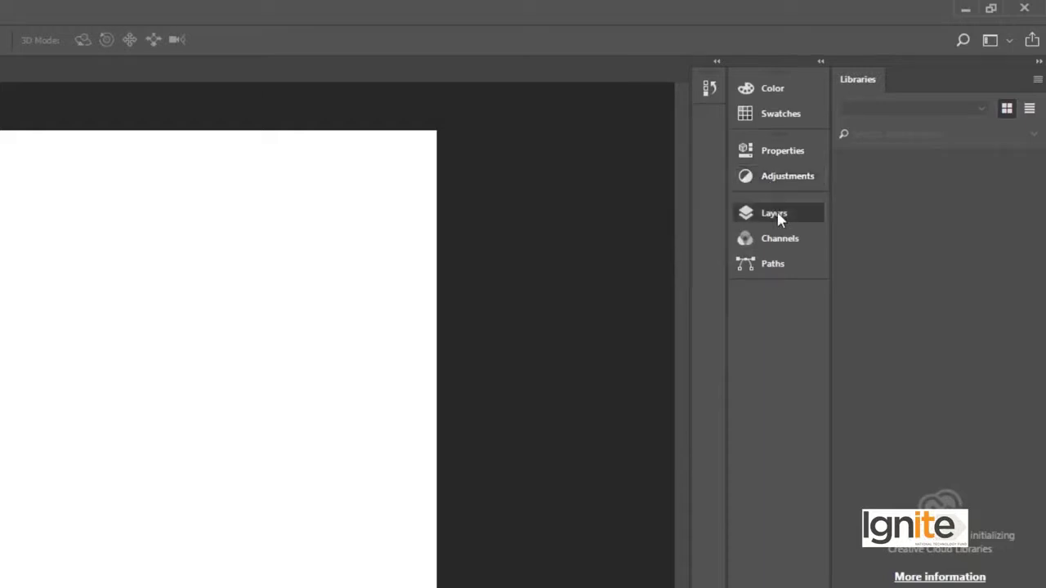
pyautogui.click(776, 214)
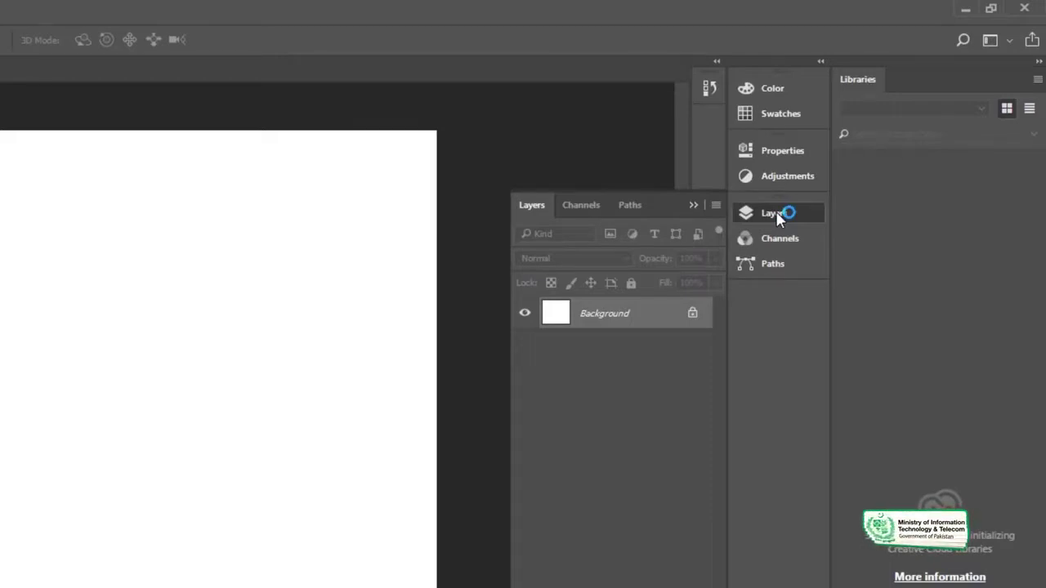
pyautogui.click(775, 212)
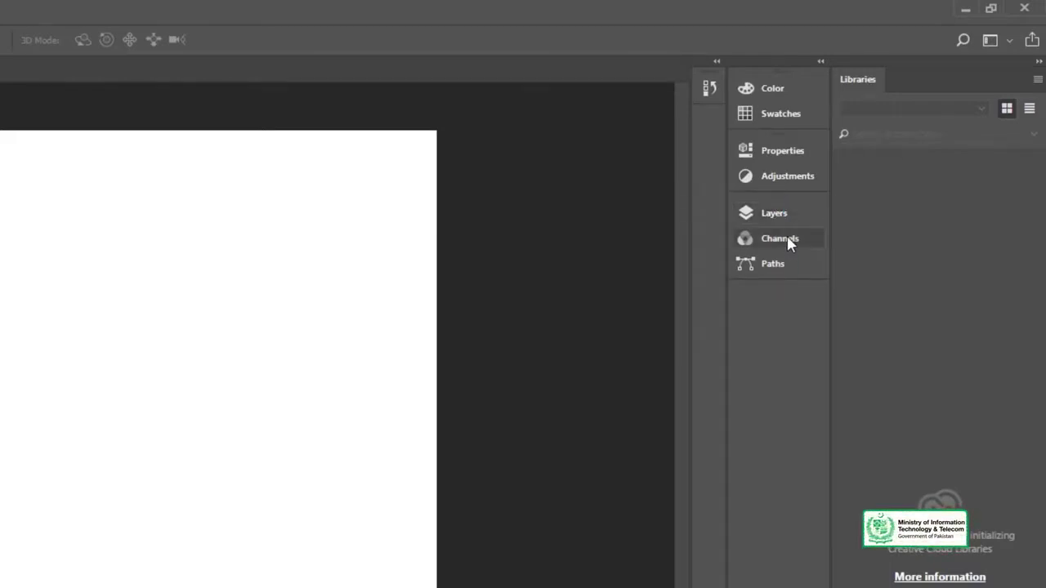
pyautogui.click(787, 241)
pyautogui.click(782, 258)
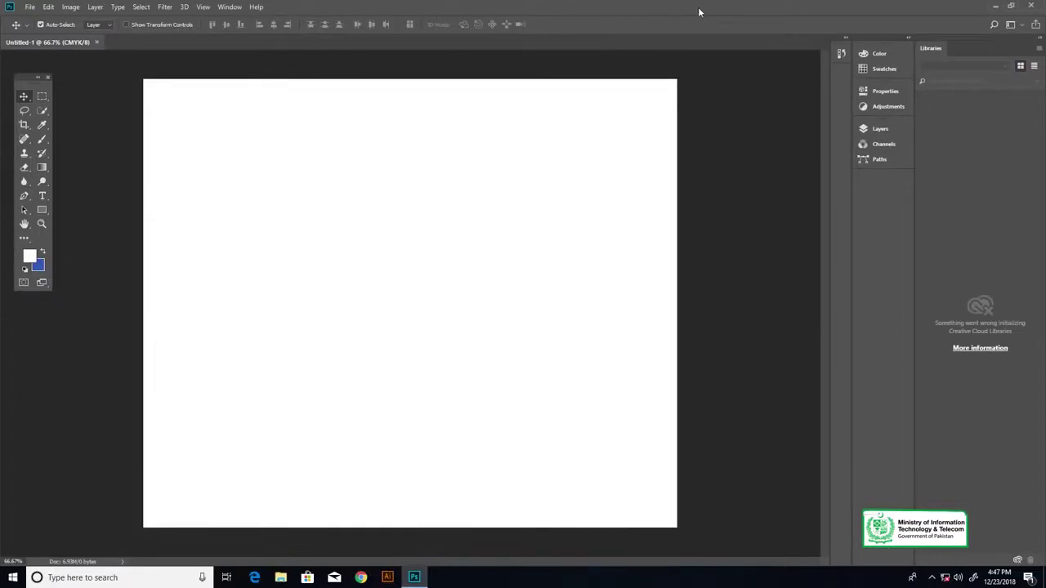
# Apply the Painting, then Graphic and Web, then Photography workspaces, reopening the workspace list
pyautogui.click(1021, 27)
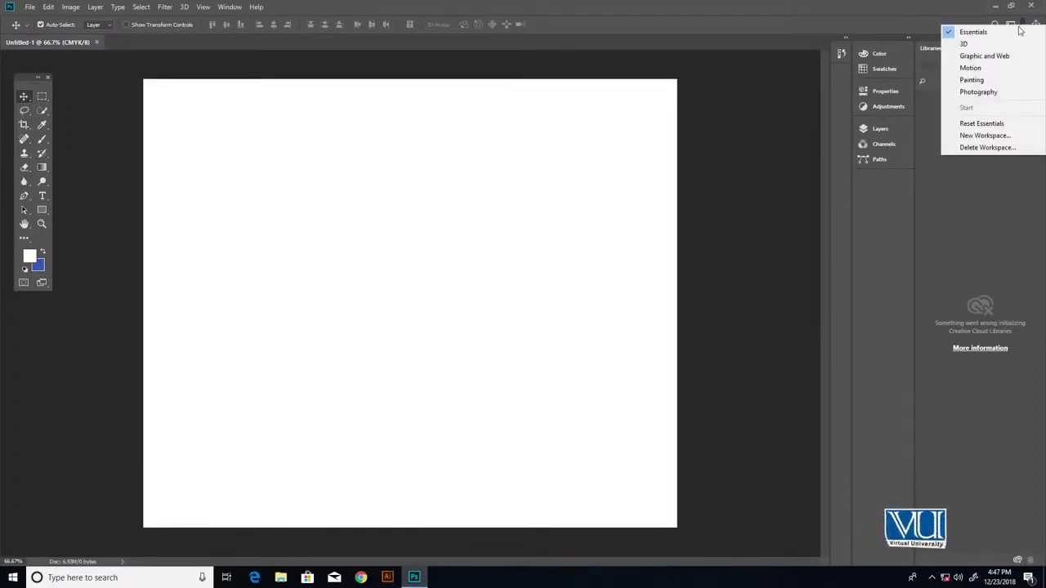
pyautogui.click(997, 80)
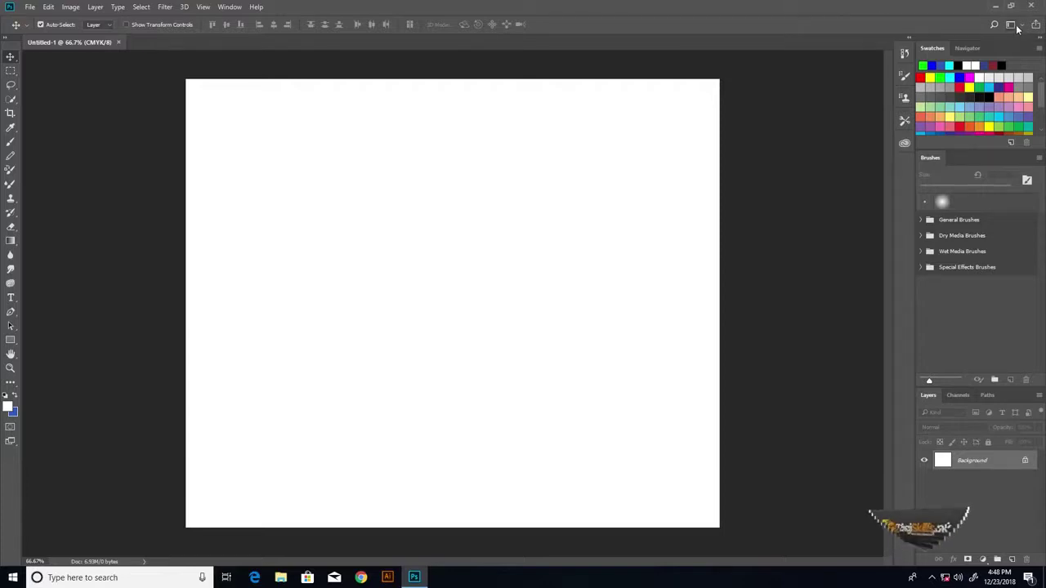
pyautogui.click(1018, 27)
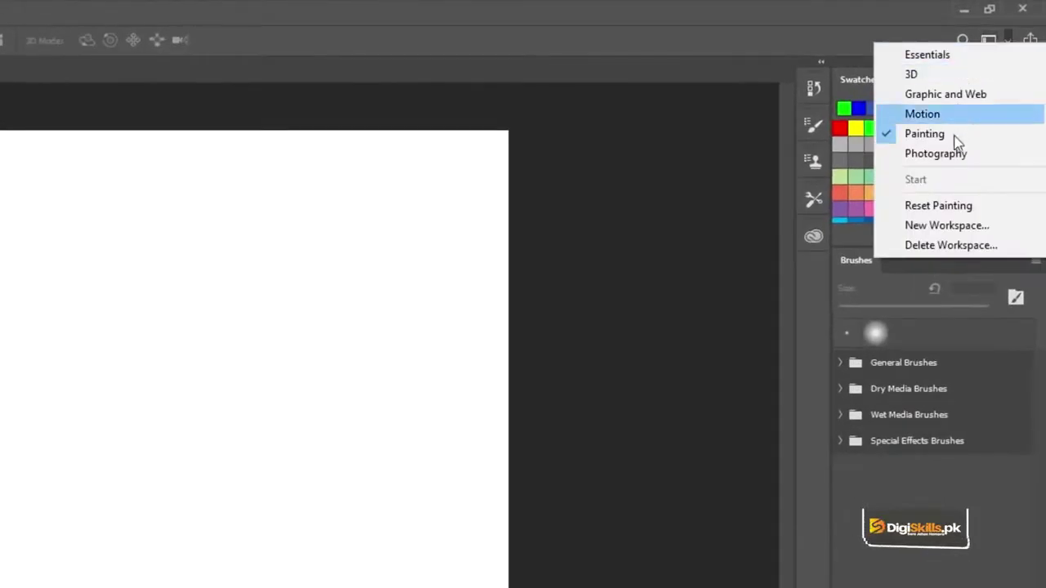
pyautogui.click(939, 95)
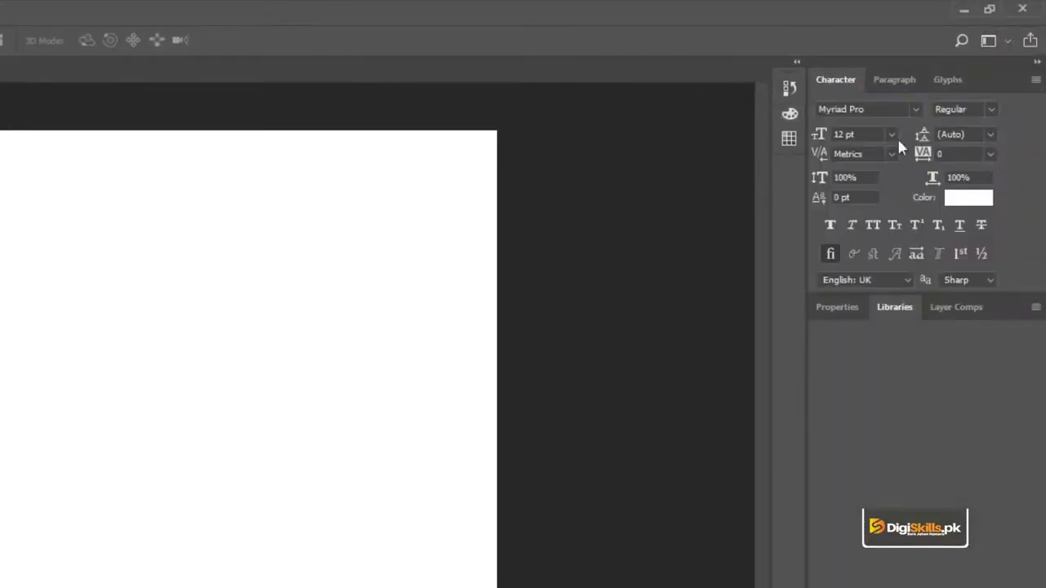
pyautogui.click(1008, 40)
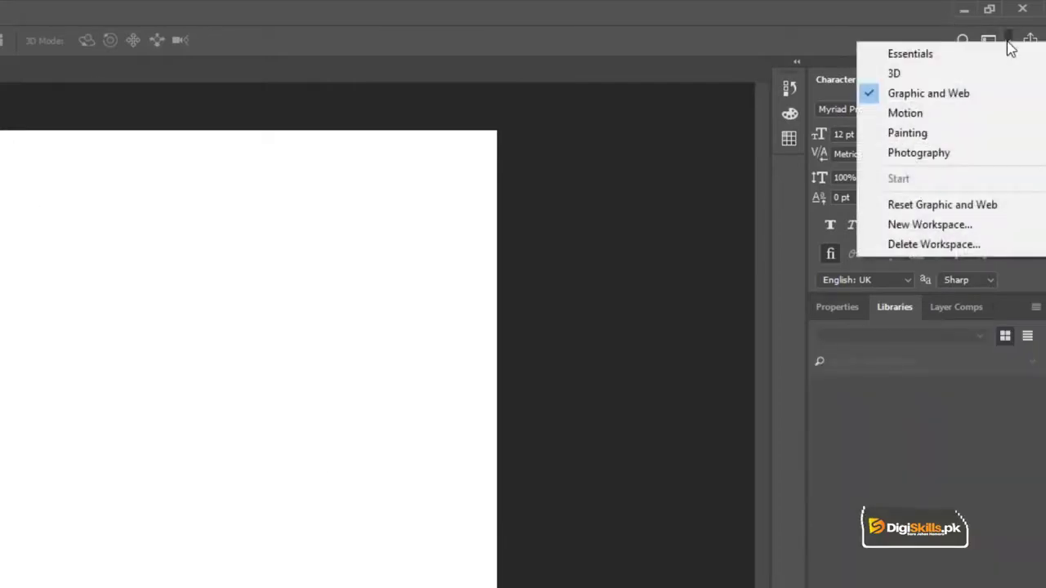
pyautogui.click(982, 153)
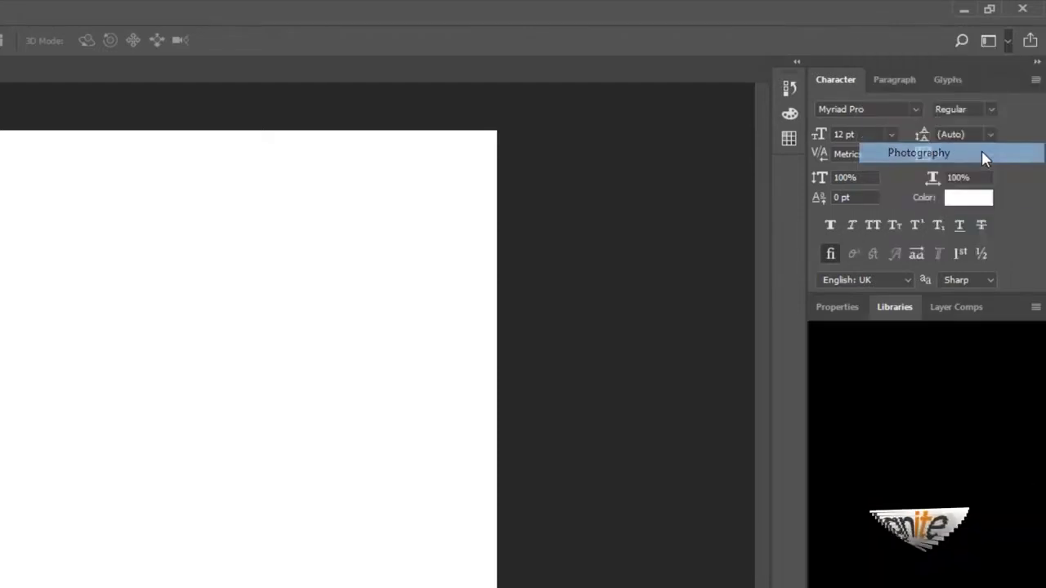
pyautogui.click(997, 44)
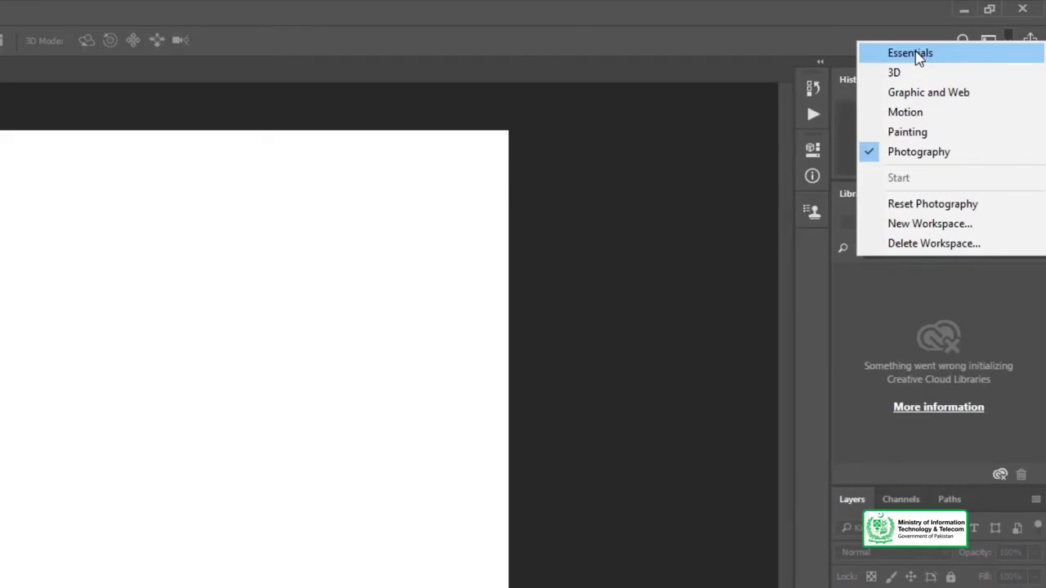
# Open the workspace list to switch from Photography back to Essentials
pyautogui.click(916, 56)
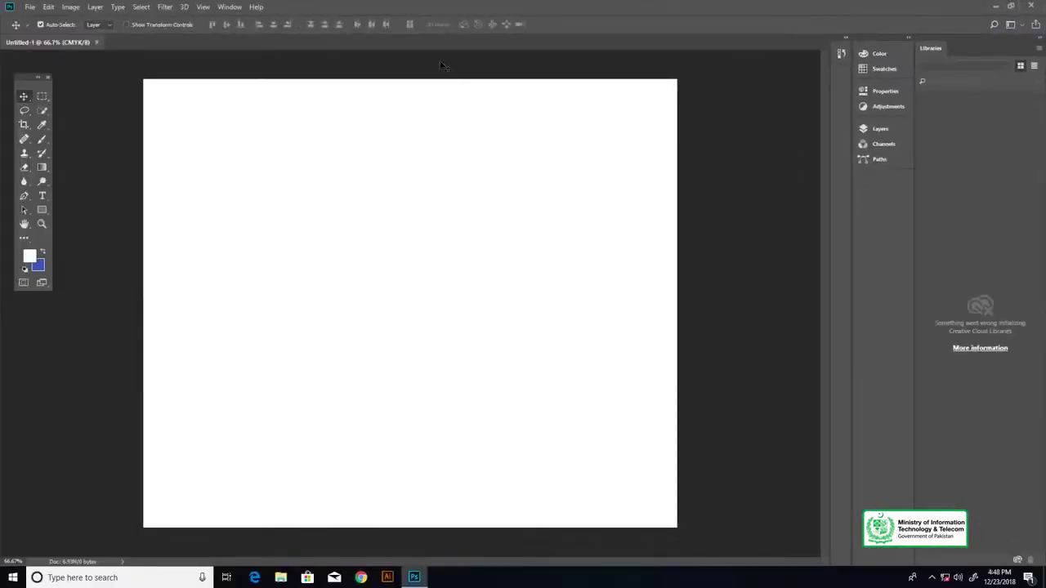